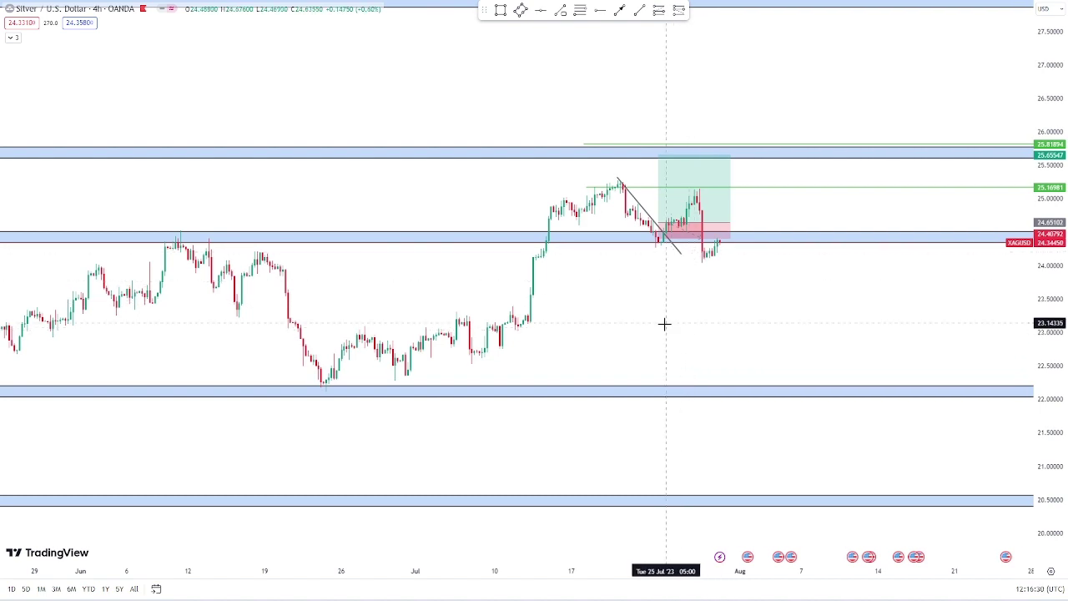
# - Zoom out to August 2022, then reset and centre late July–August with a stretched price scale
pyautogui.moveTo(668, 326); pyautogui.dragTo(690, 360)
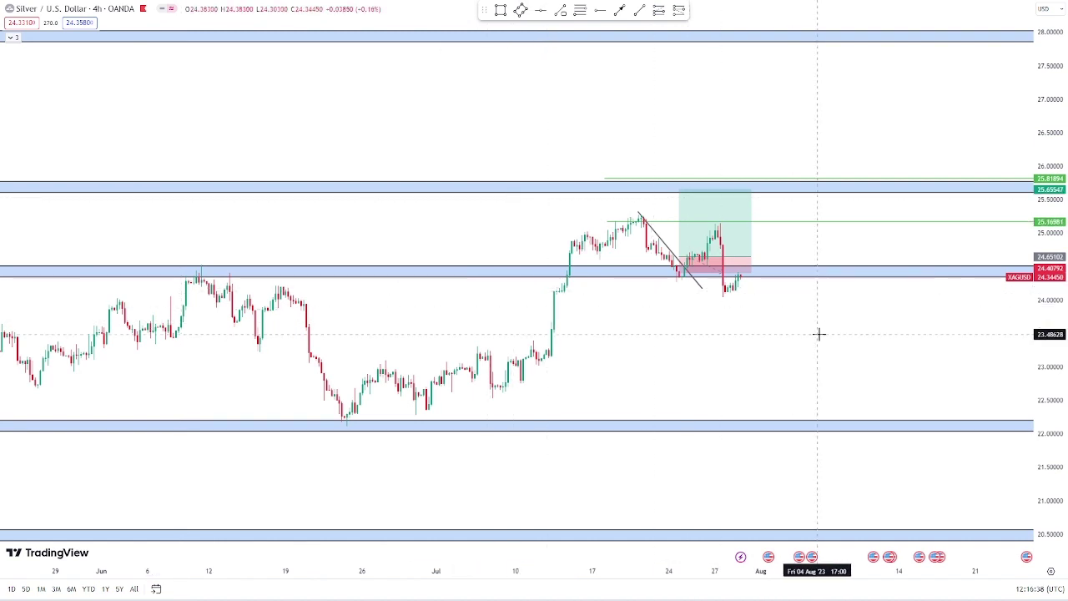
pyautogui.moveTo(855, 342); pyautogui.dragTo(750, 384)
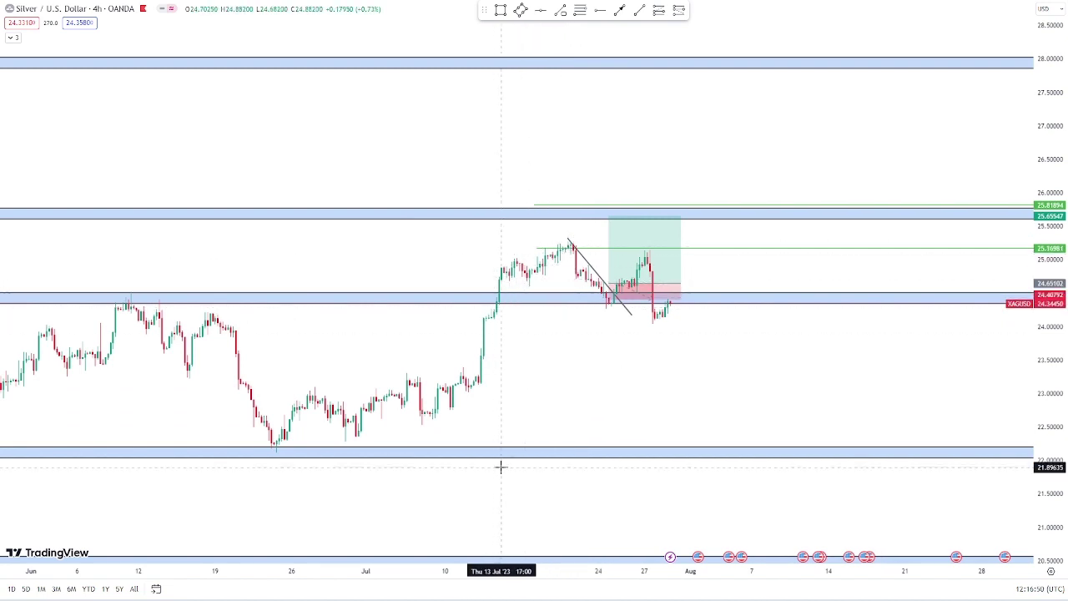
pyautogui.click(487, 542)
pyautogui.click(488, 543)
pyautogui.click(487, 542)
pyautogui.click(488, 542)
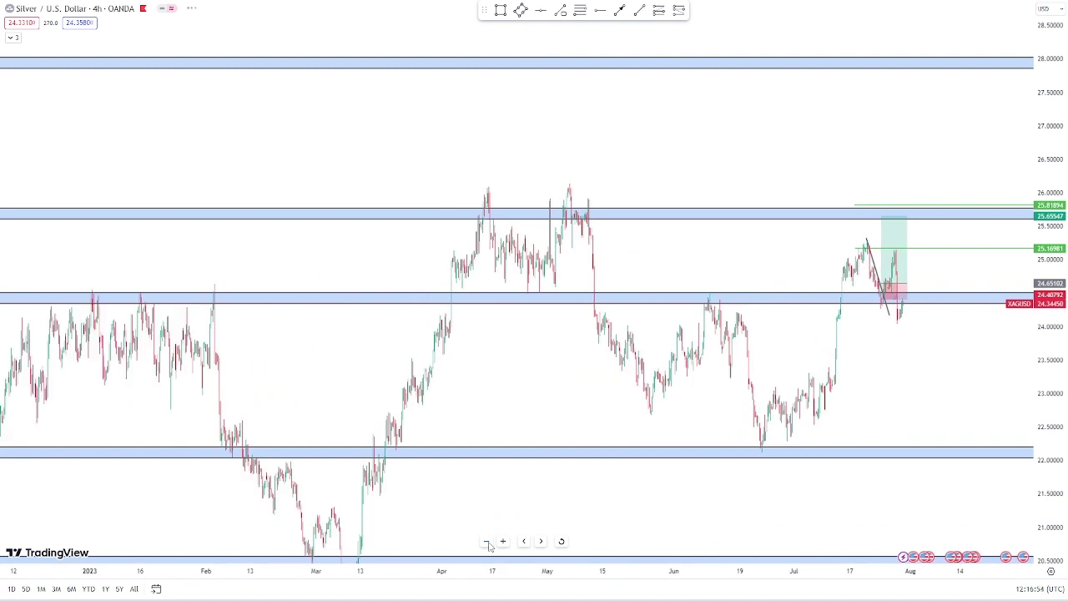
pyautogui.click(487, 542)
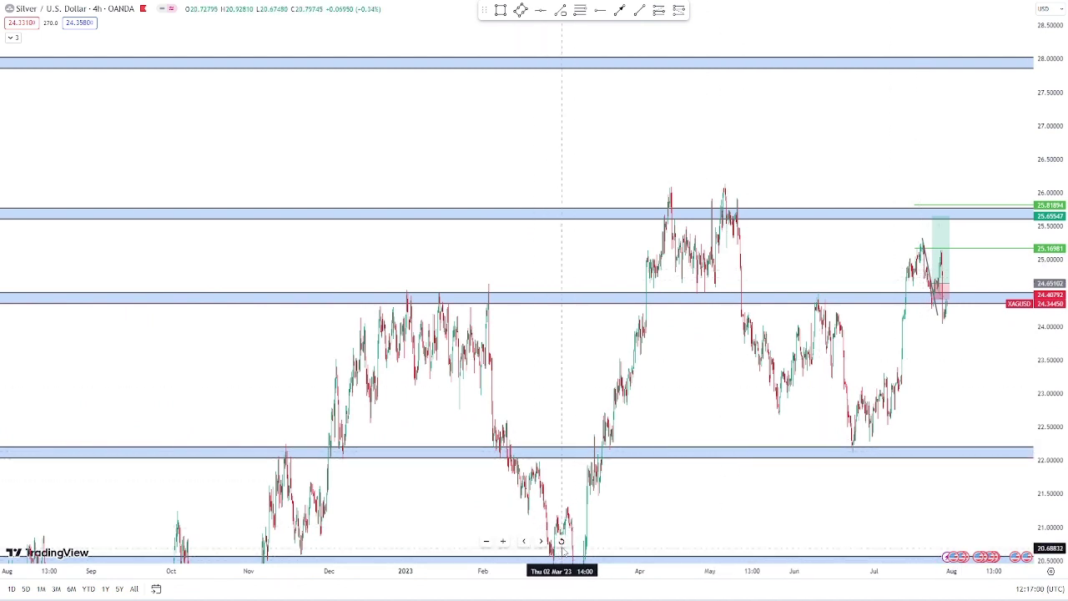
pyautogui.click(562, 542)
pyautogui.moveTo(901, 512); pyautogui.dragTo(704, 432)
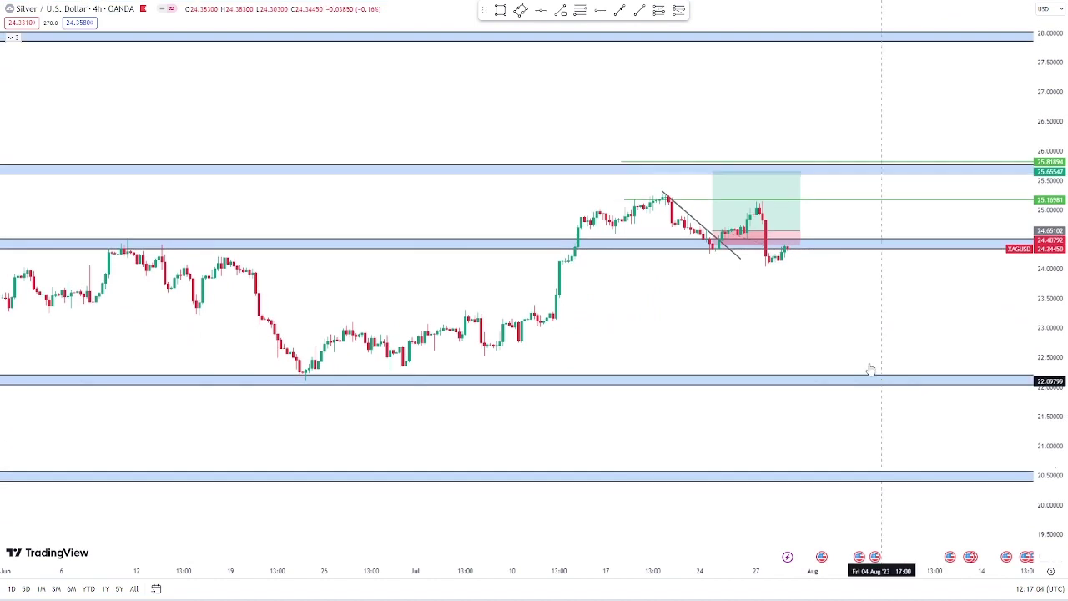
pyautogui.moveTo(810, 370); pyautogui.dragTo(771, 428)
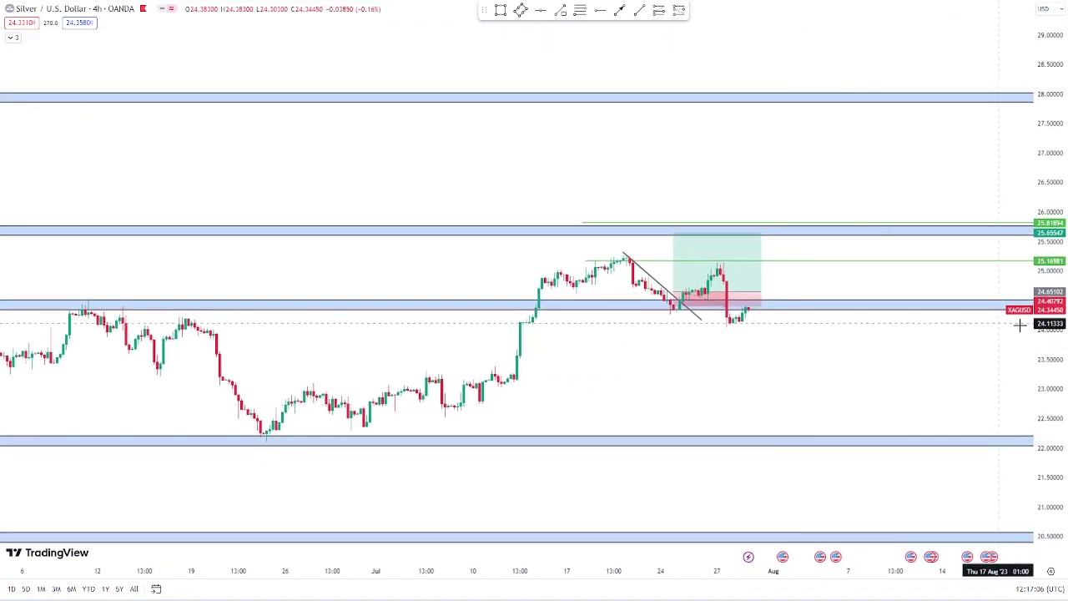
pyautogui.moveTo(1065, 310); pyautogui.dragTo(1055, 254)
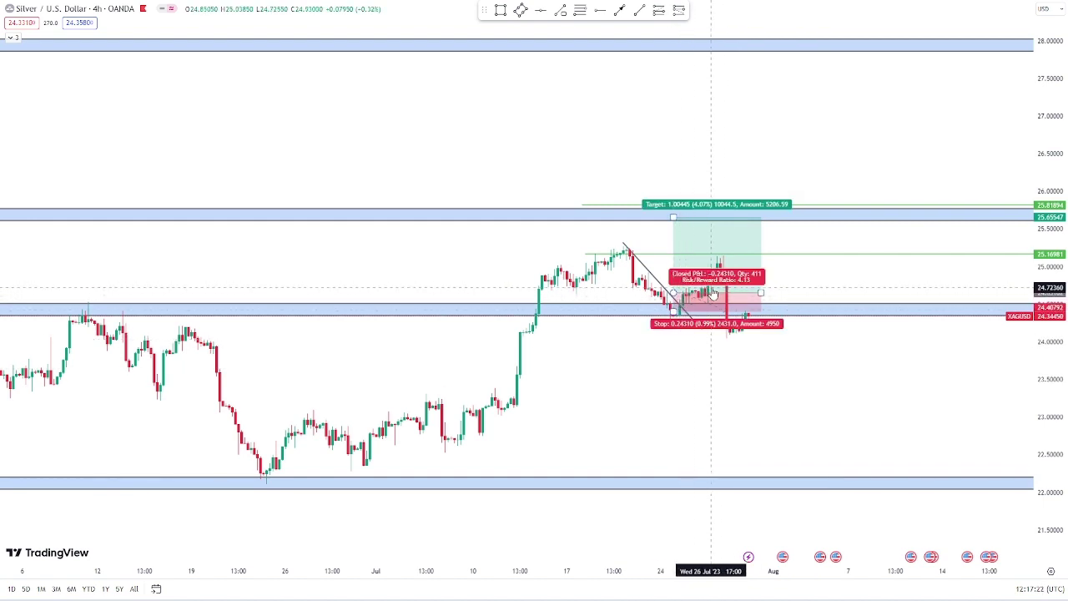
# - Move the long-position box right, then back onto the breakout candles with entry near 24.64
pyautogui.moveTo(714, 293); pyautogui.dragTo(873, 284)
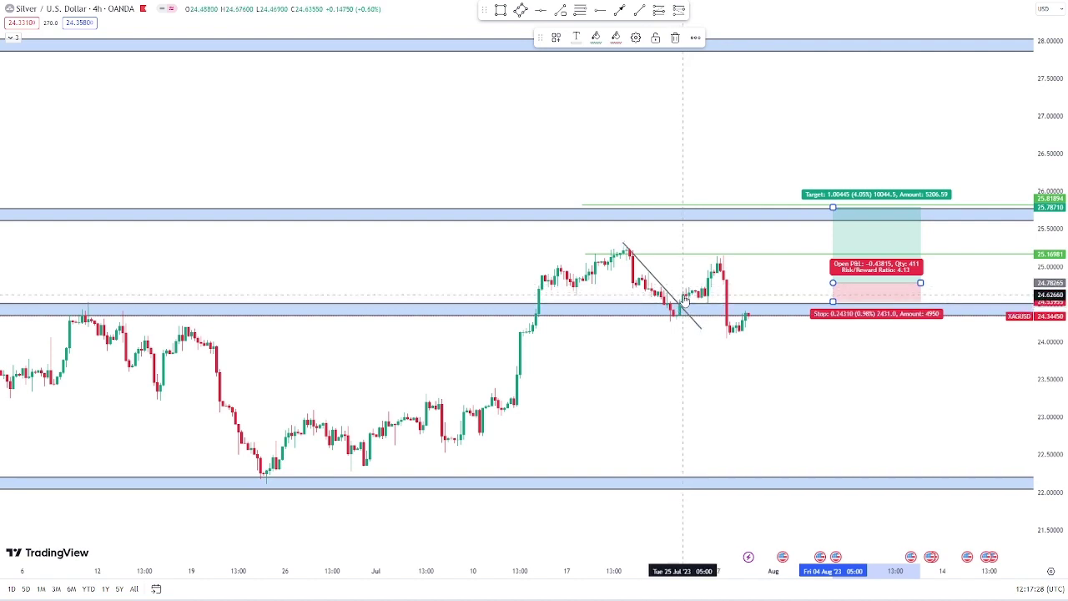
pyautogui.moveTo(880, 271); pyautogui.dragTo(711, 277)
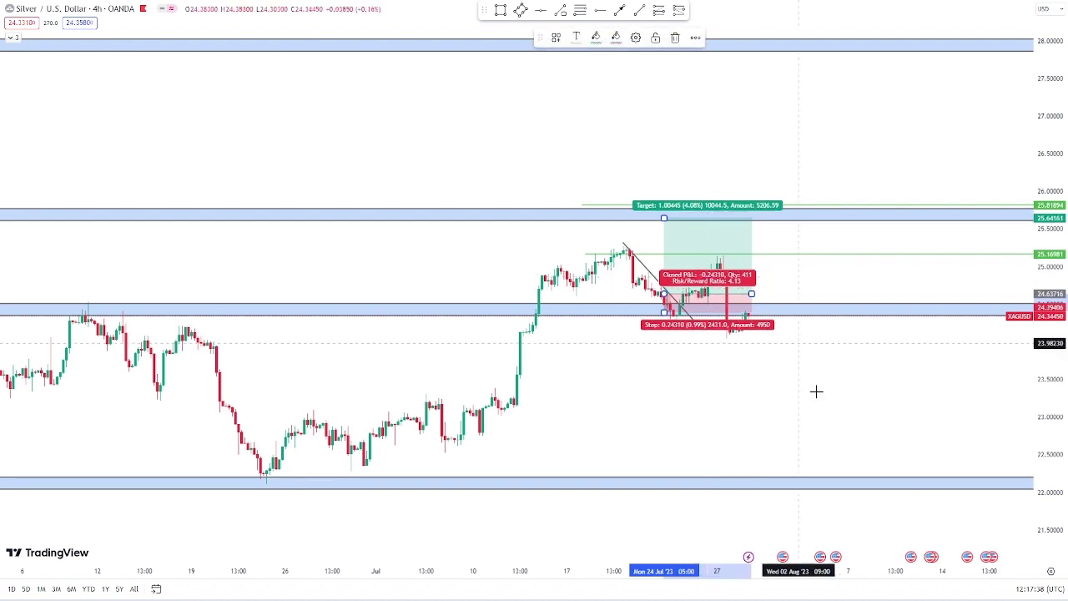
pyautogui.click(744, 422)
pyautogui.click(683, 296)
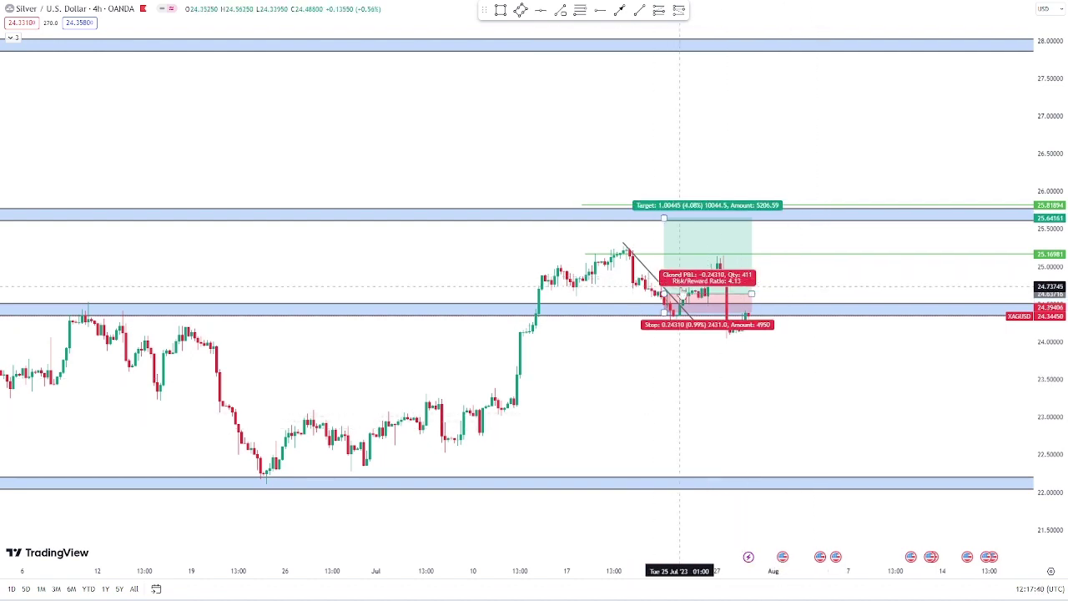
pyautogui.click(758, 369)
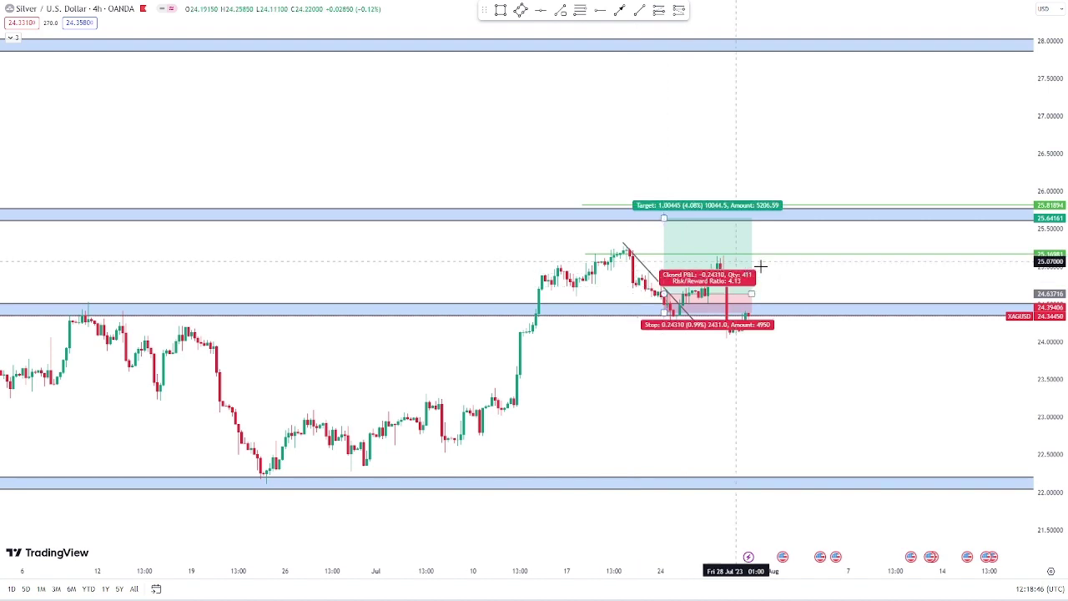
pyautogui.moveTo(1050, 292); pyautogui.dragTo(1050, 266)
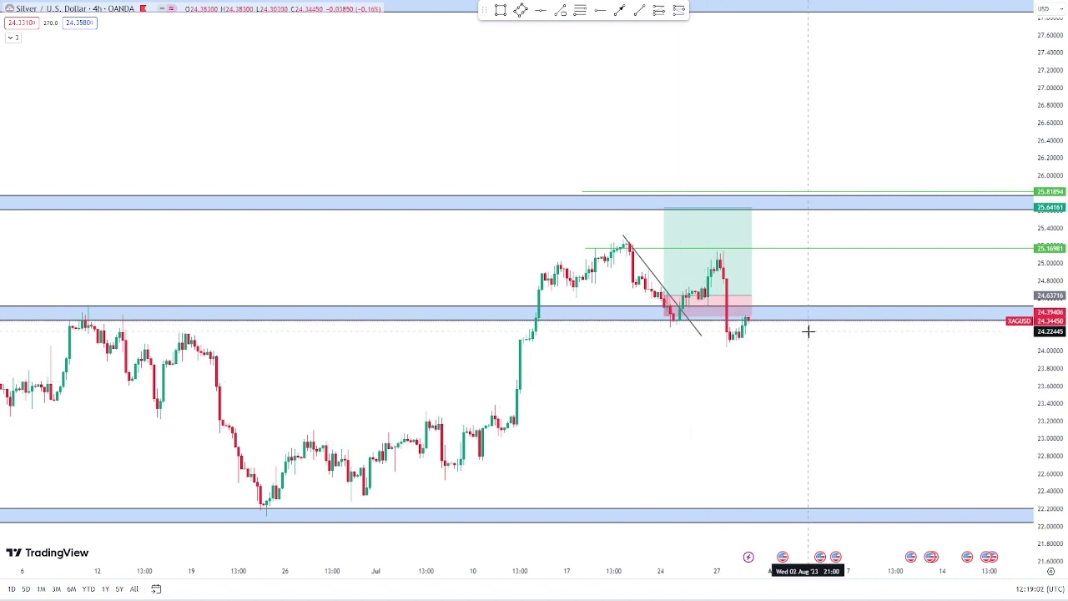
pyautogui.moveTo(1059, 282); pyautogui.dragTo(1058, 338)
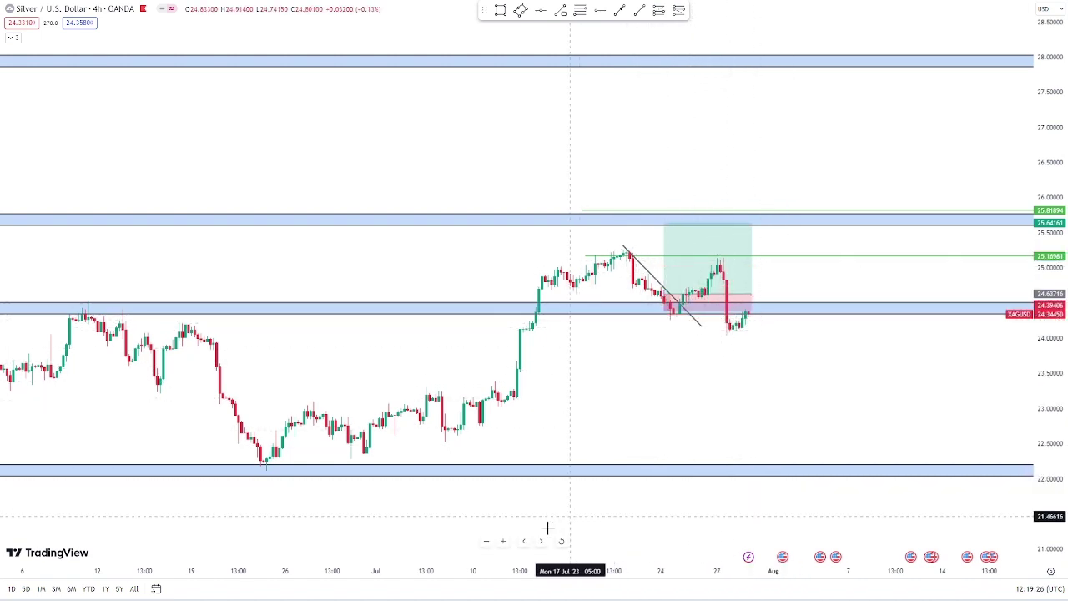
pyautogui.click(487, 542)
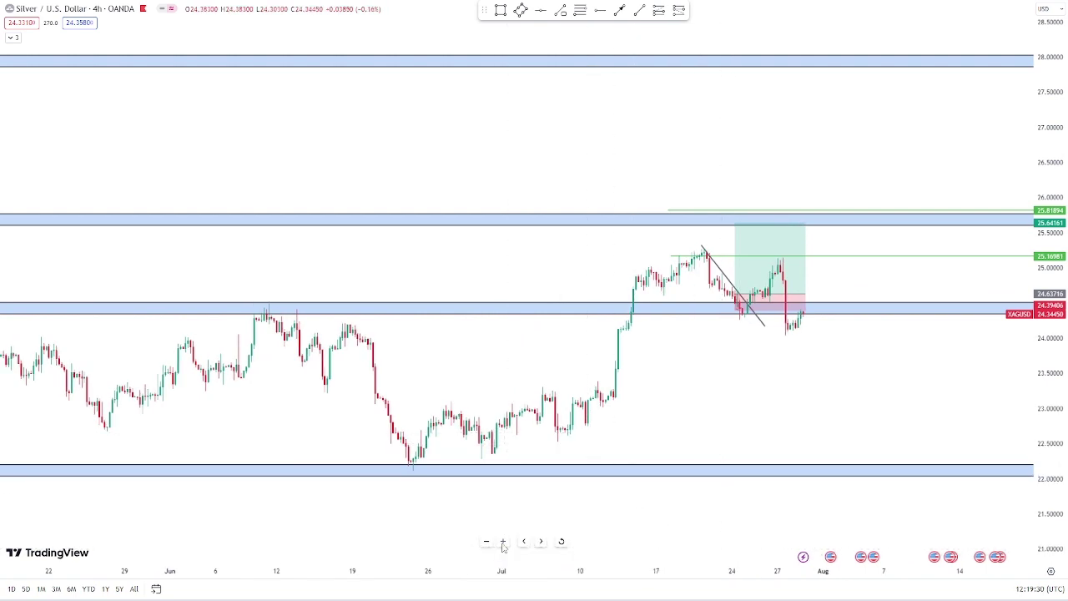
pyautogui.click(503, 542)
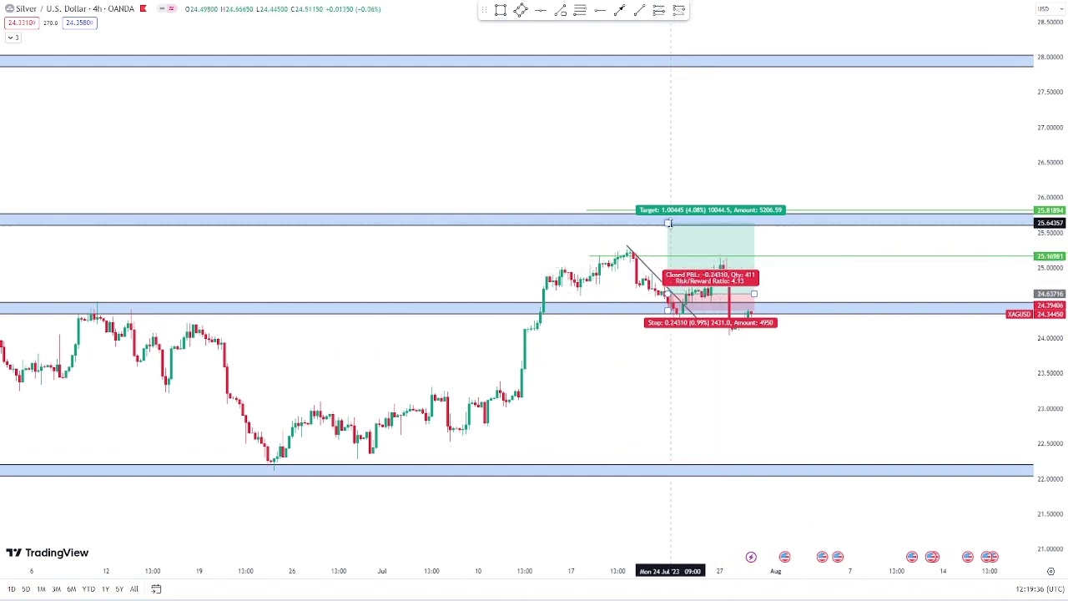
# - Lower the long position's target to about 25.59, giving a 3.93 risk/reward ratio
pyautogui.moveTo(667, 222)
pyautogui.mouseDown()
pyautogui.moveTo(678, 259)
pyautogui.moveTo(666, 225)
pyautogui.mouseUp()
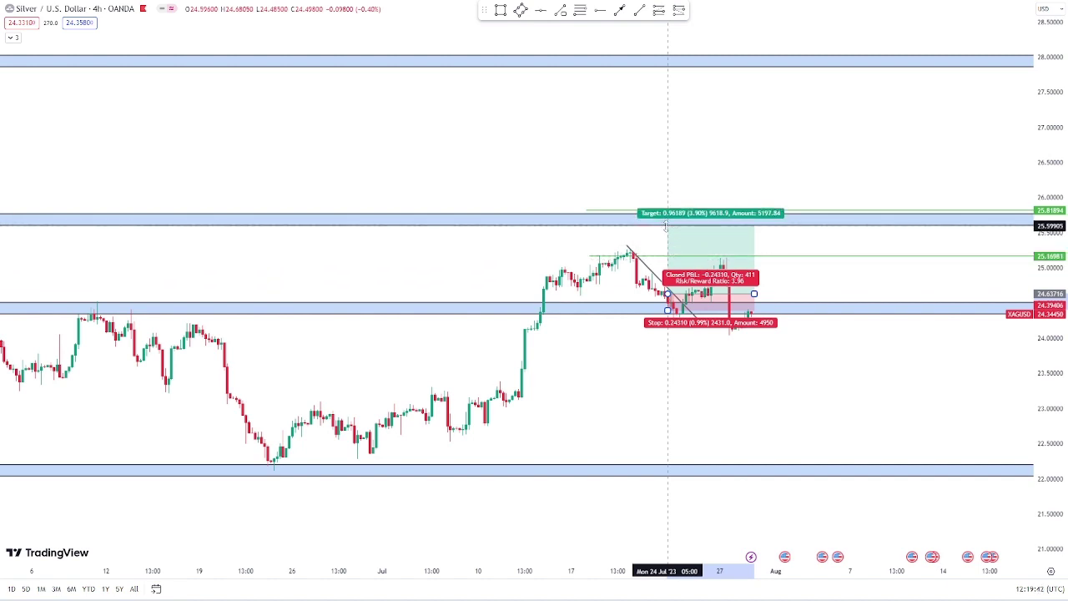
pyautogui.click(684, 414)
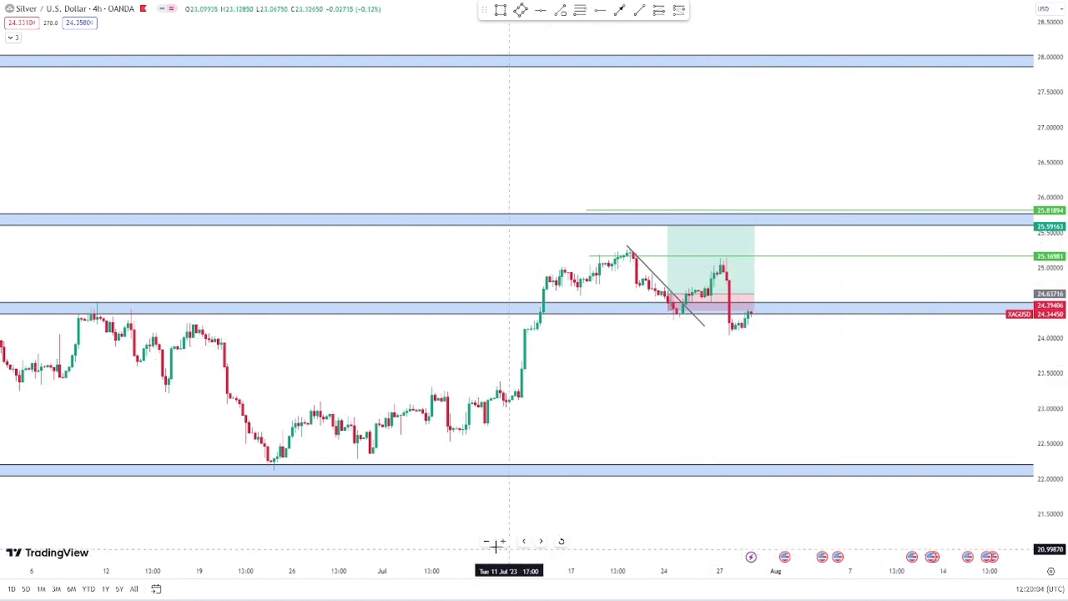
# - Zoom out to show April onward, centre the recent candles, and compress the price scale
pyautogui.click(487, 542)
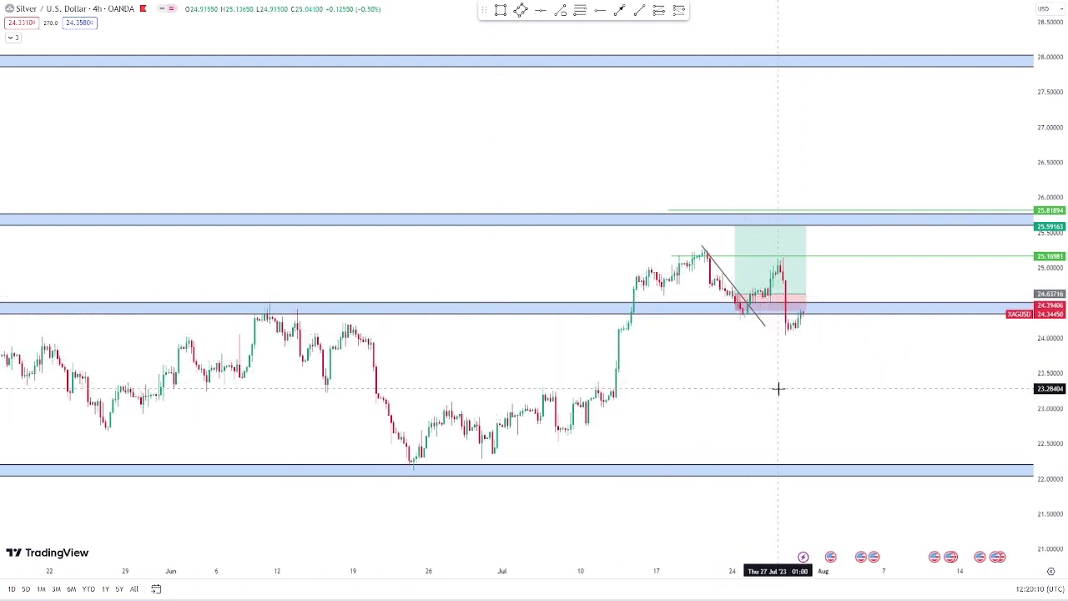
pyautogui.moveTo(777, 388); pyautogui.dragTo(762, 396)
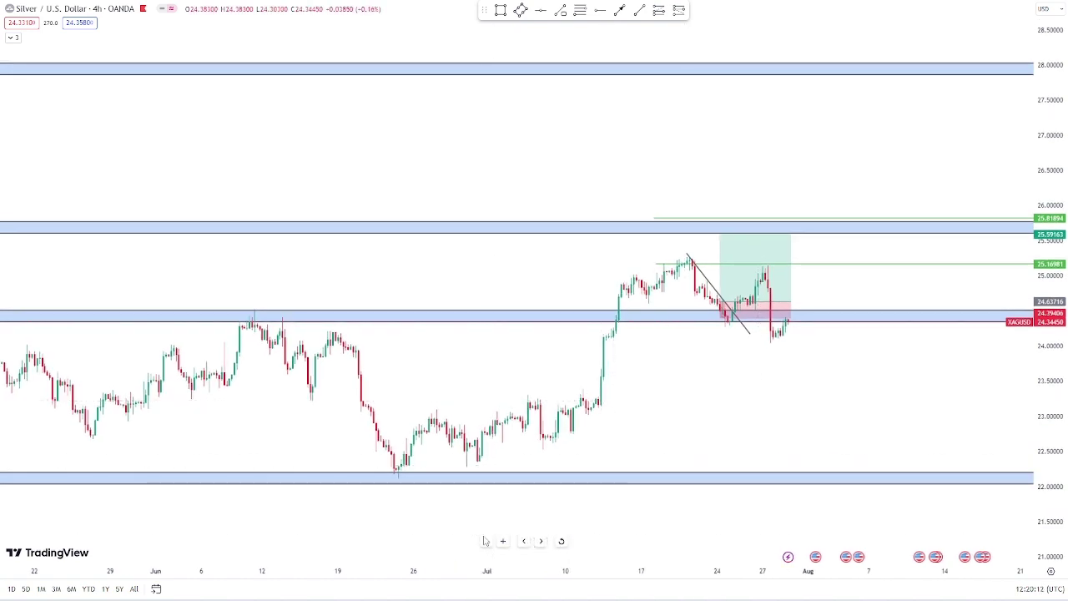
pyautogui.click(484, 540)
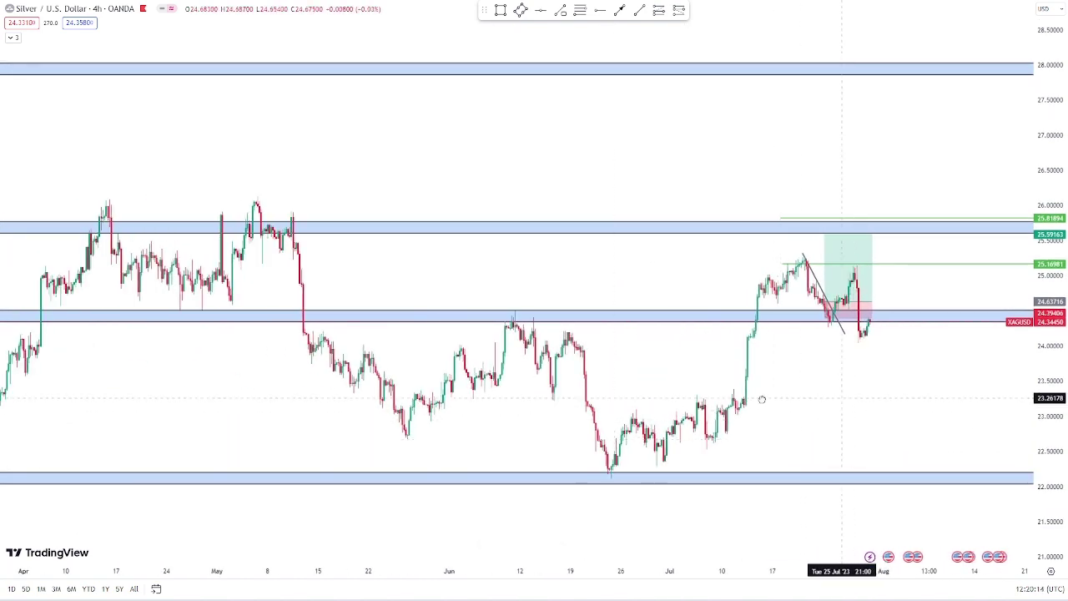
pyautogui.moveTo(761, 399); pyautogui.dragTo(616, 403)
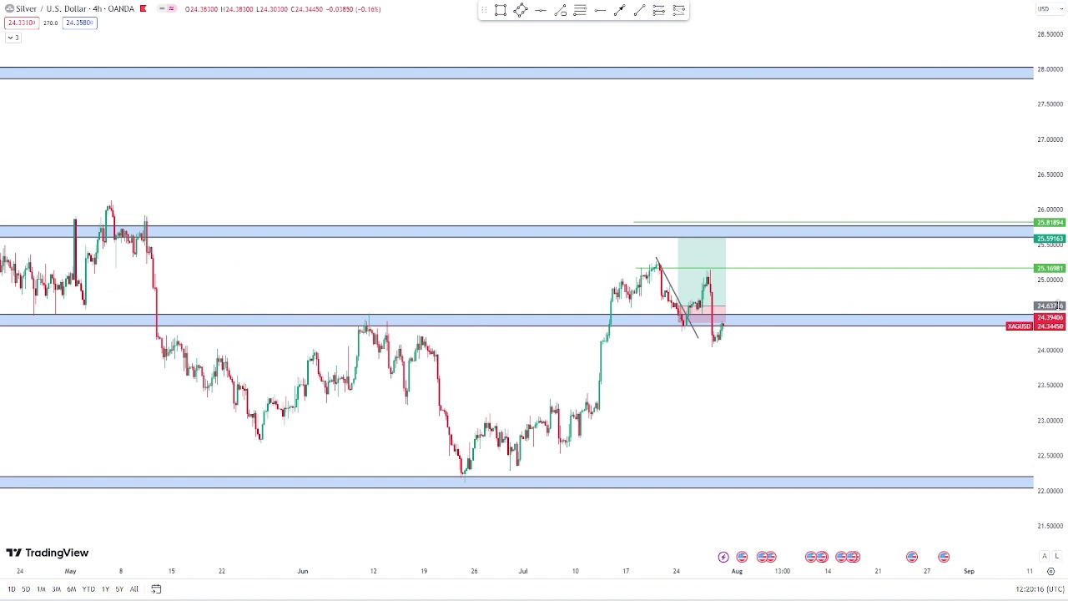
pyautogui.moveTo(1058, 305); pyautogui.dragTo(1057, 342)
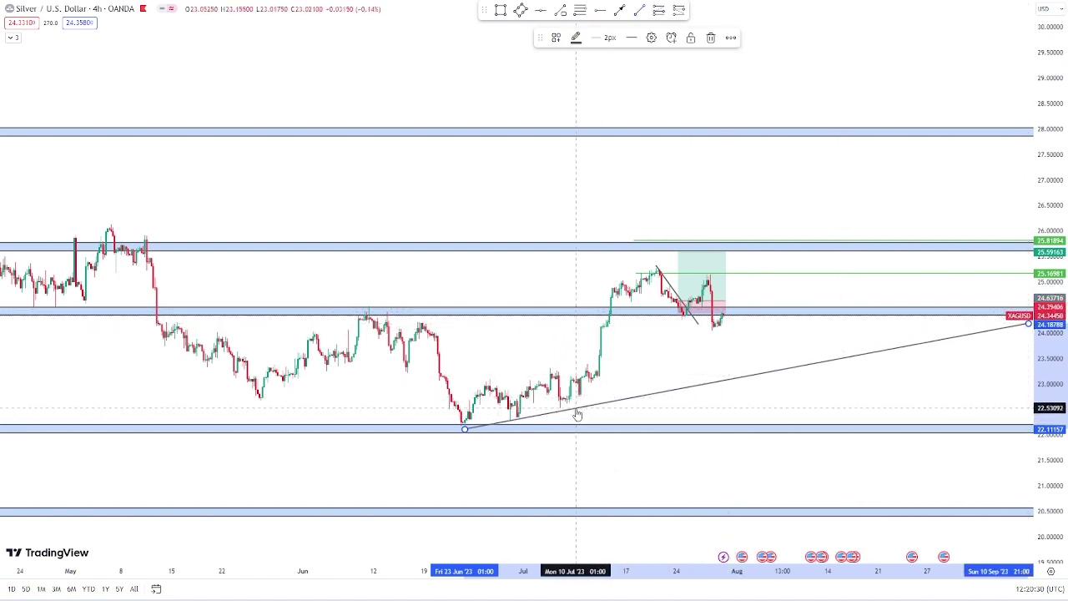
# - Delete the previously drawn ascending trendline and reposition the chart view
pyautogui.press('Delete')
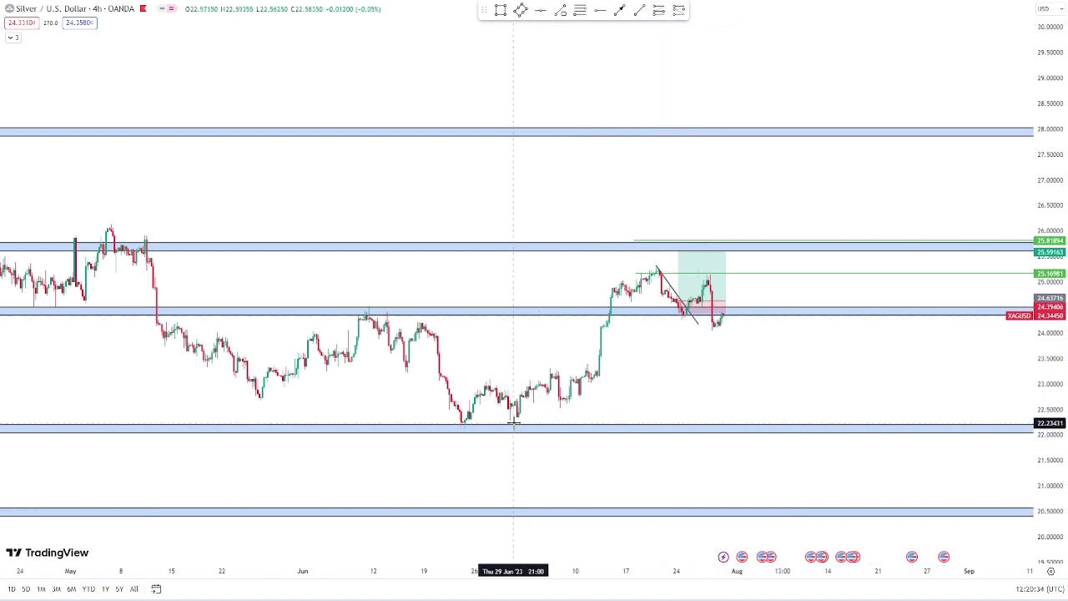
pyautogui.moveTo(512, 426); pyautogui.dragTo(670, 348)
pyautogui.moveTo(770, 327); pyautogui.dragTo(573, 381)
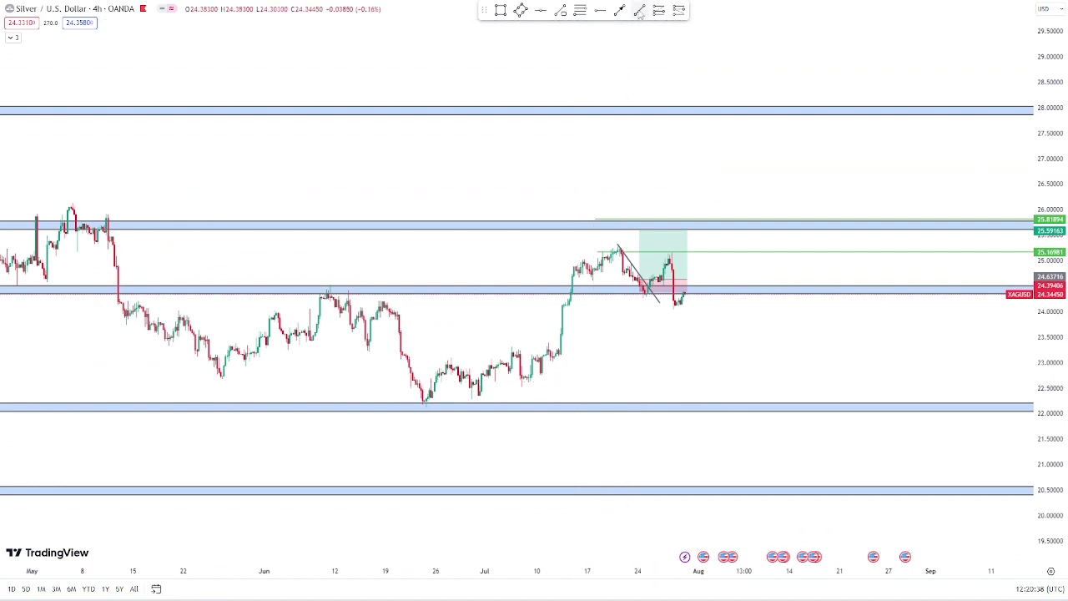
# - Draw an ascending trendline from the 21 June low near 22.01 to about 24.57 on 29 August
pyautogui.click(472, 401)
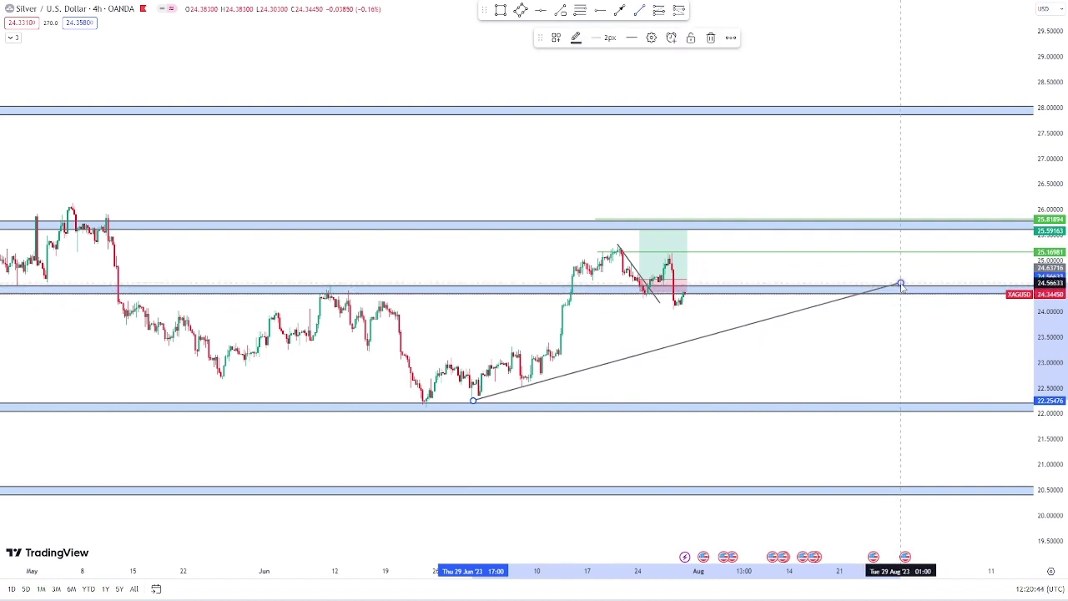
pyautogui.click(901, 284)
pyautogui.click(863, 346)
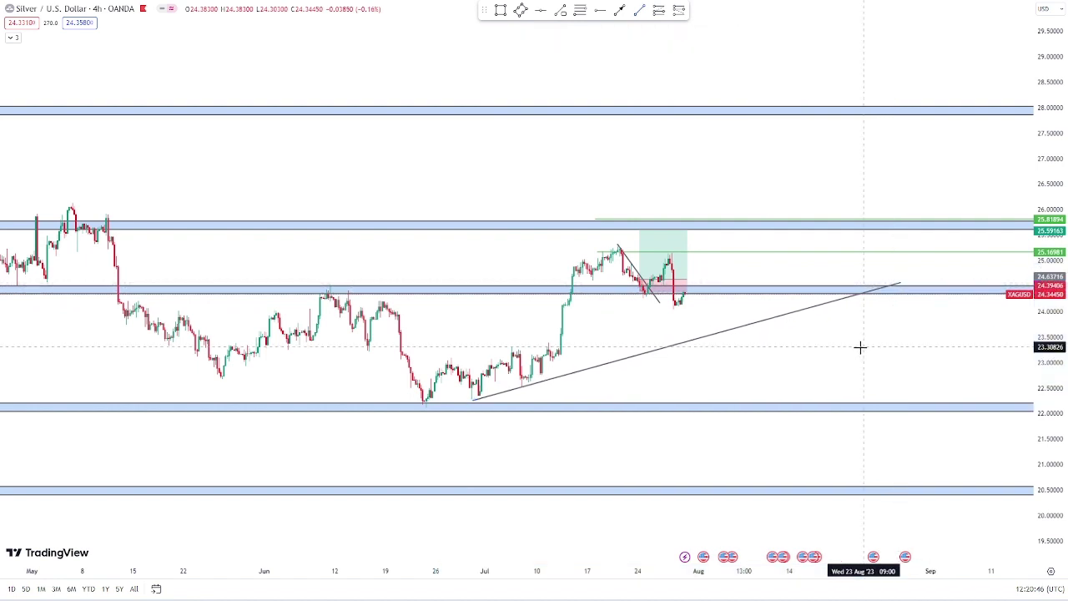
pyautogui.moveTo(473, 401); pyautogui.dragTo(413, 414)
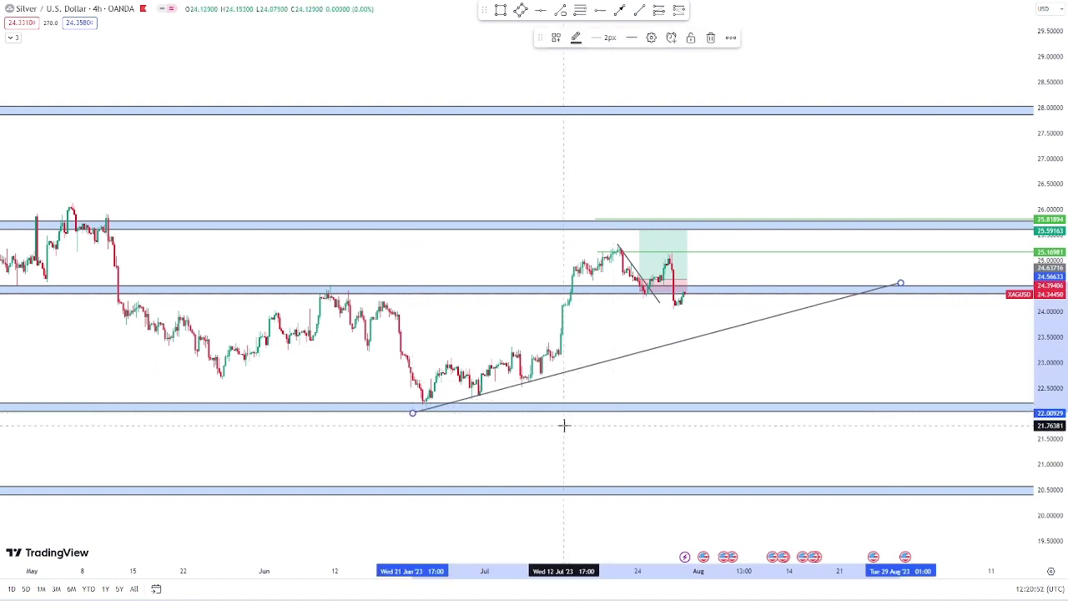
pyautogui.click(486, 542)
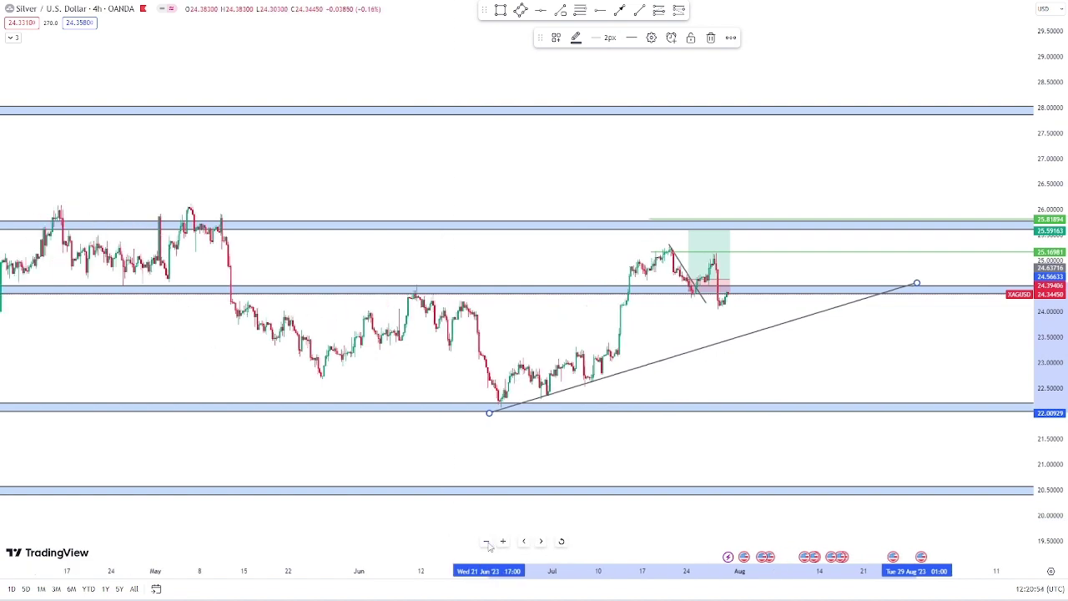
# - Zoom out and extend the long ascending trendline's right end further up-right toward 26.2
pyautogui.click(487, 542)
pyautogui.click(487, 541)
pyautogui.click(486, 542)
pyautogui.click(486, 541)
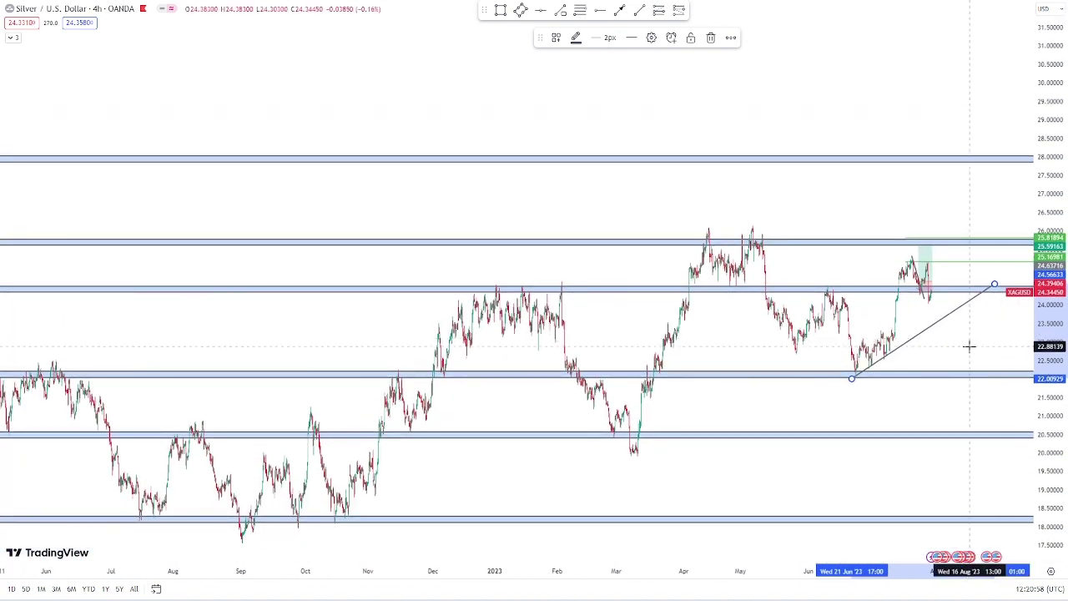
pyautogui.moveTo(960, 347); pyautogui.dragTo(798, 356)
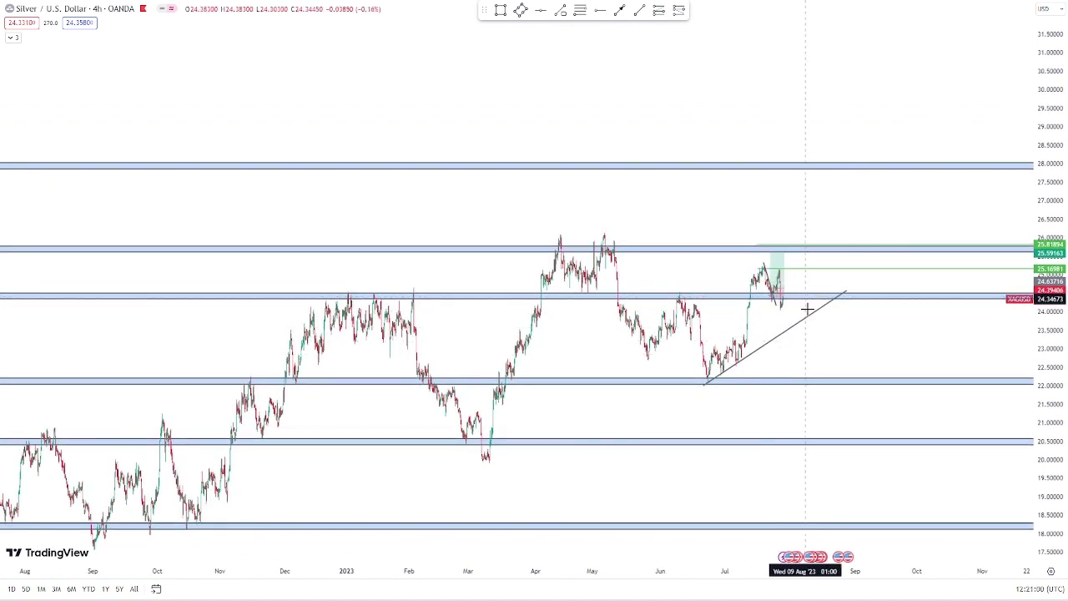
pyautogui.moveTo(846, 294); pyautogui.dragTo(892, 283)
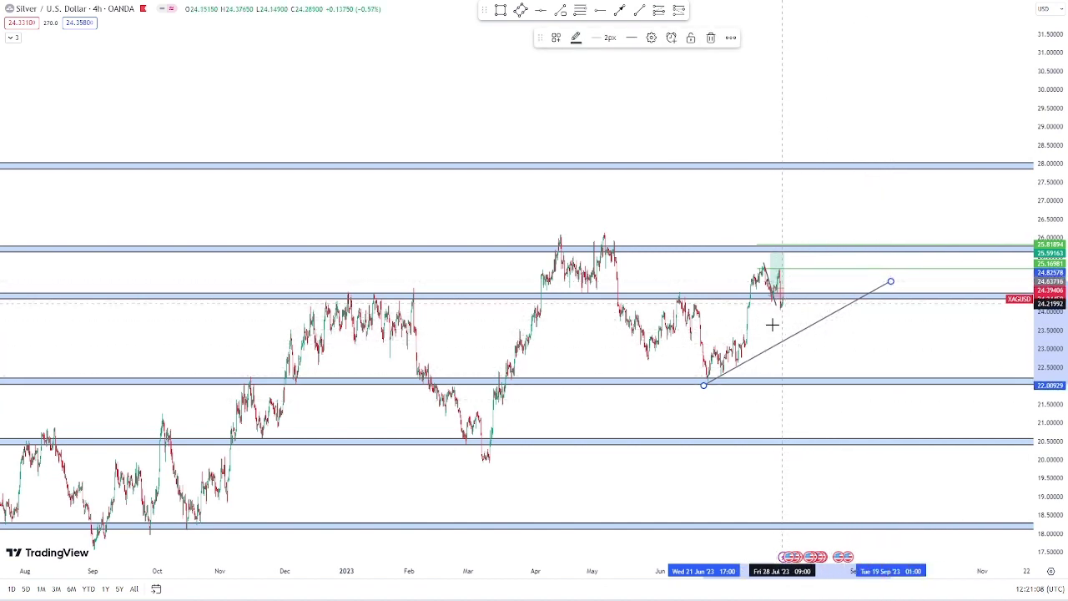
pyautogui.click(884, 331)
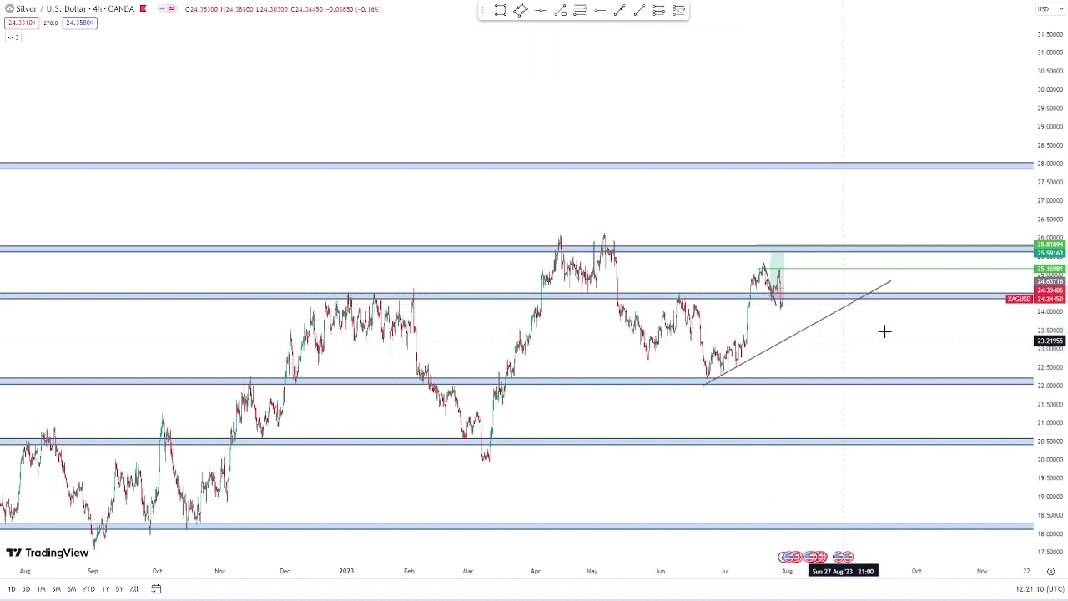
# - Zoom out further and pan to older history with a compressed price scale
pyautogui.moveTo(886, 336); pyautogui.dragTo(856, 336)
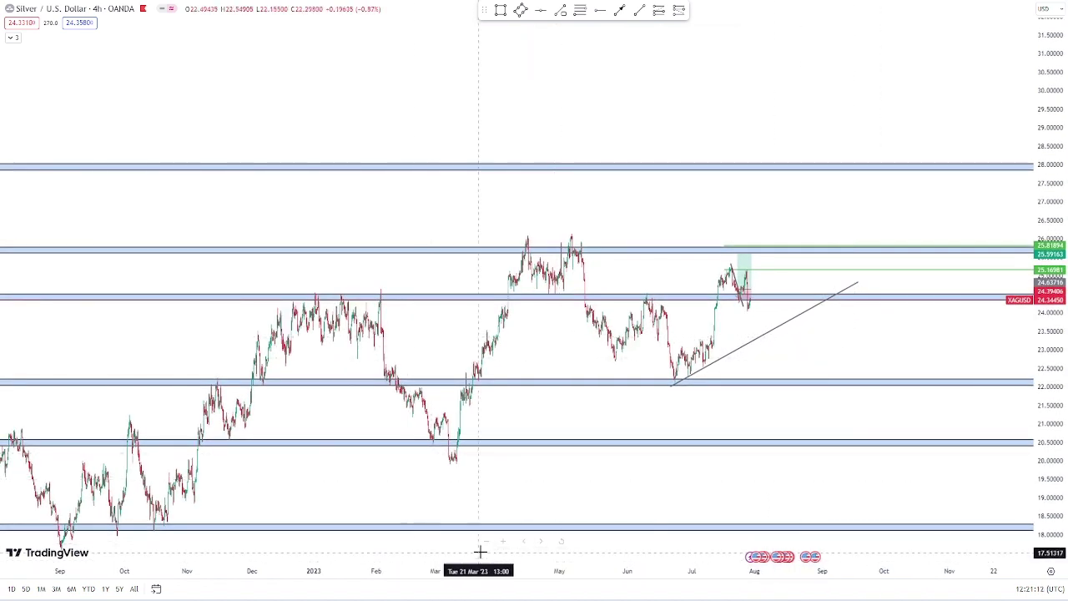
pyautogui.click(487, 543)
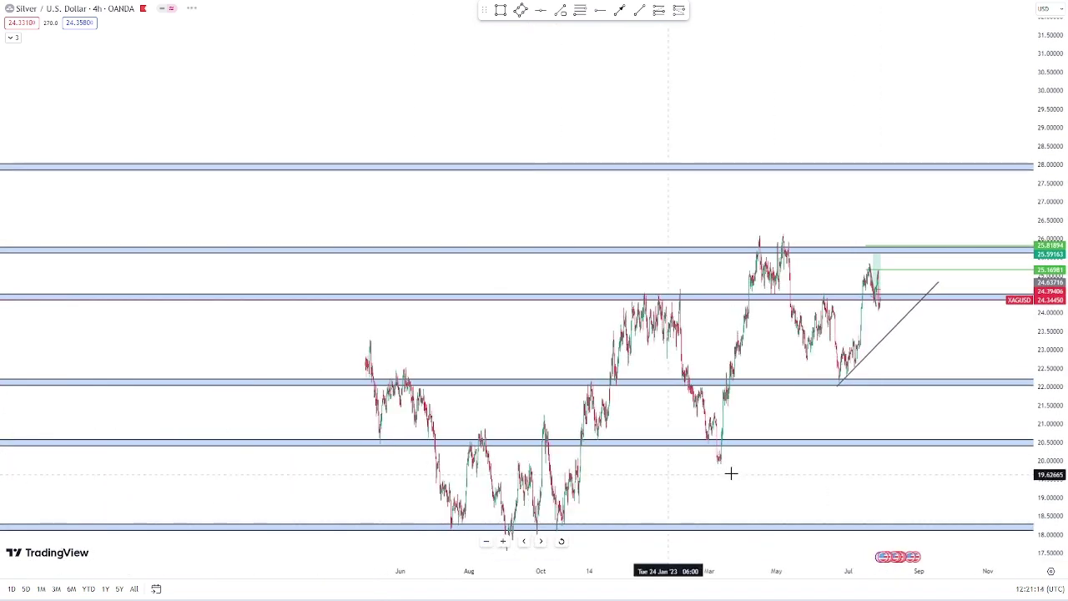
pyautogui.moveTo(803, 470); pyautogui.dragTo(611, 417)
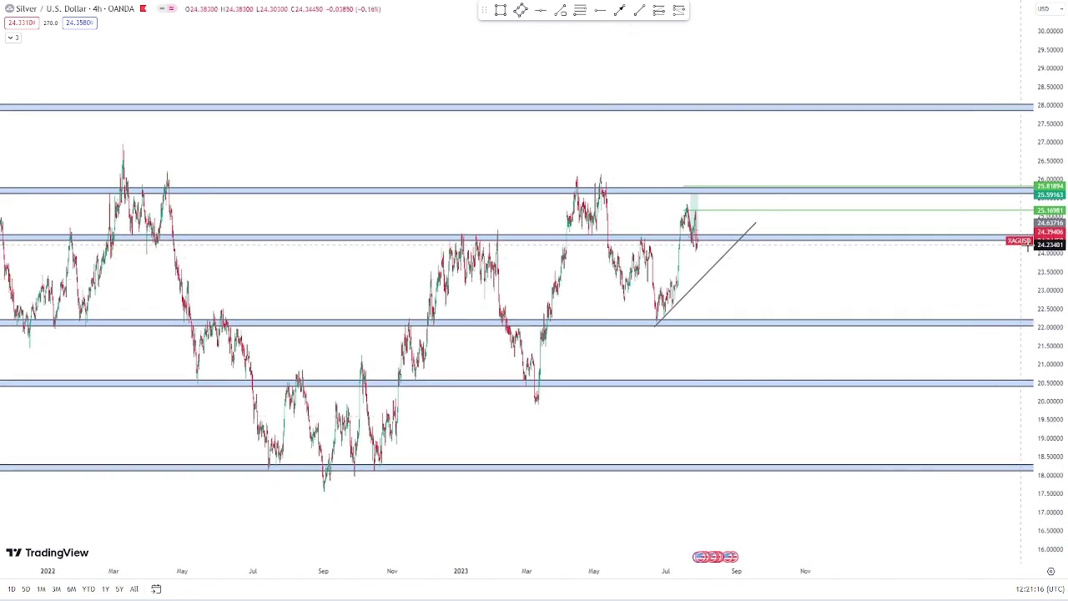
pyautogui.moveTo(1058, 248); pyautogui.dragTo(1057, 287)
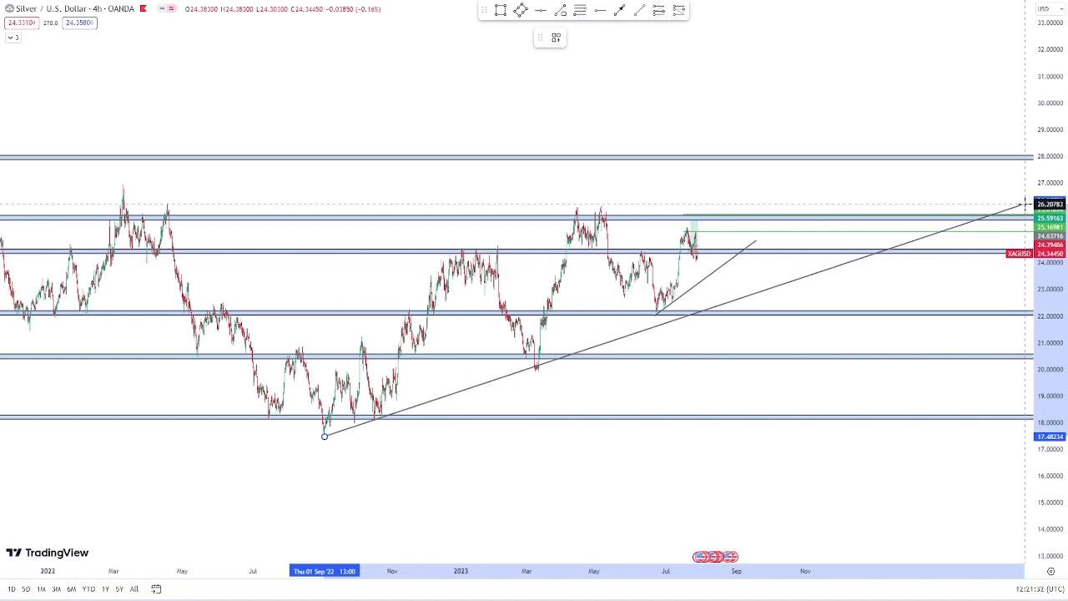
# - Delete the long September 2022 trendline and the shorter June ascending trendline
pyautogui.click(869, 288)
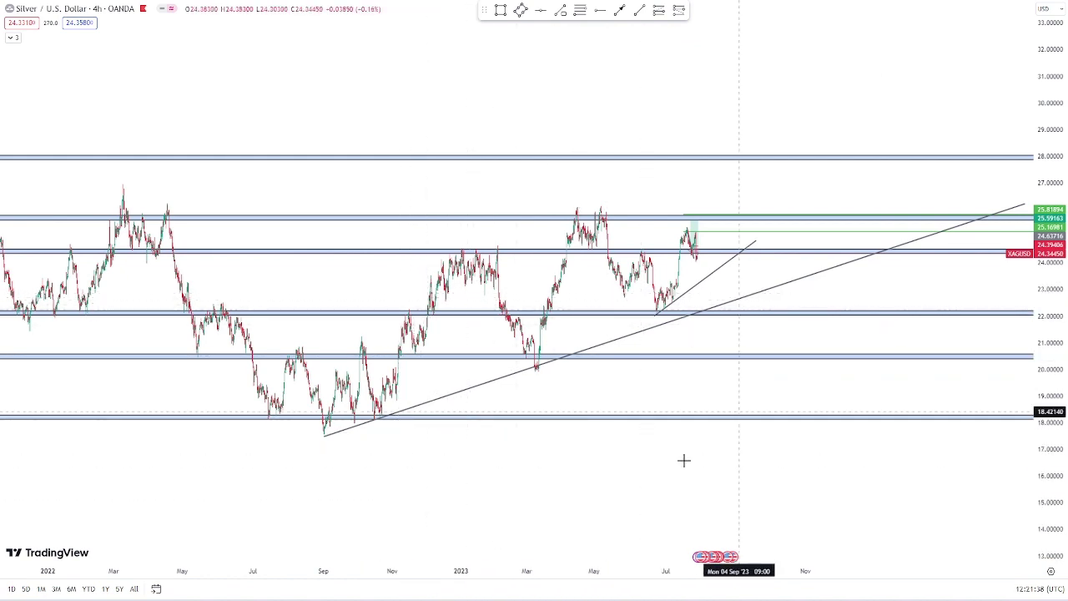
pyautogui.click(611, 348)
pyautogui.press('Delete')
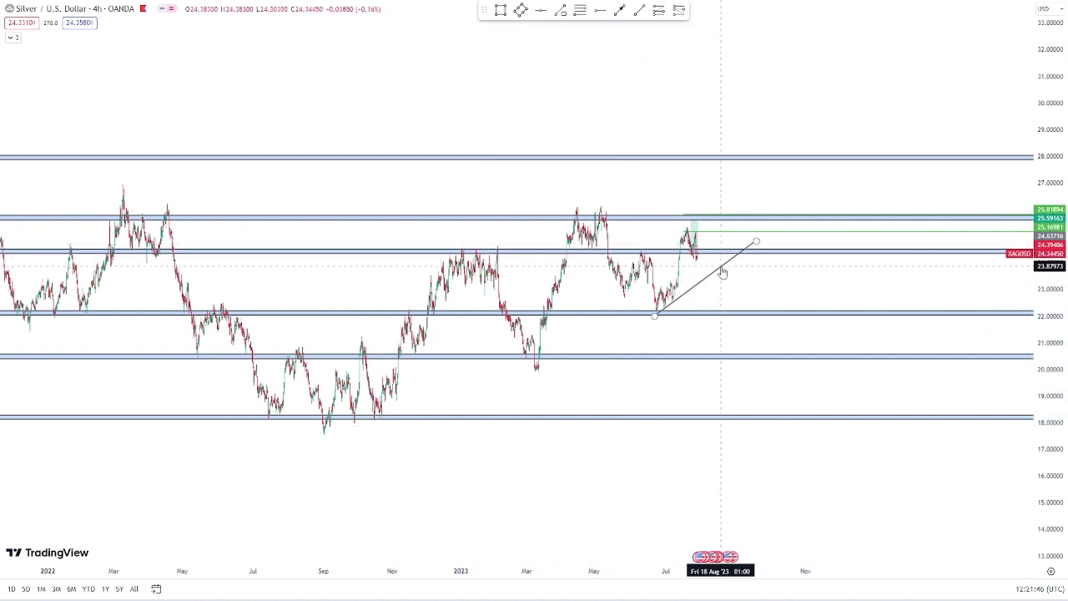
pyautogui.click(722, 268)
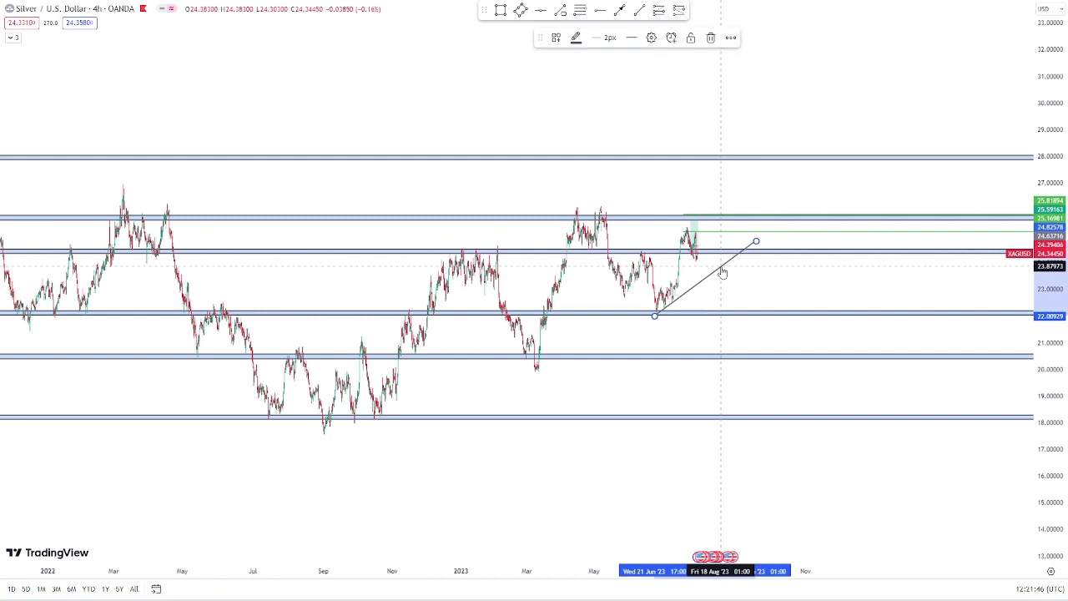
pyautogui.click(712, 38)
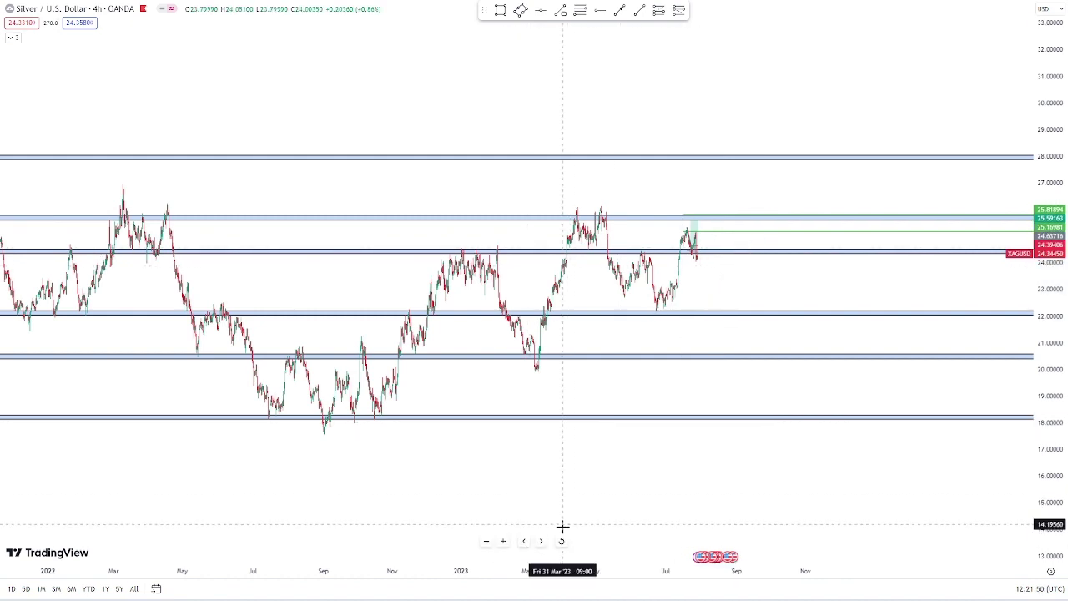
# - Reset the view, zoom in on the recent July candles, and compress the price scale
pyautogui.click(561, 542)
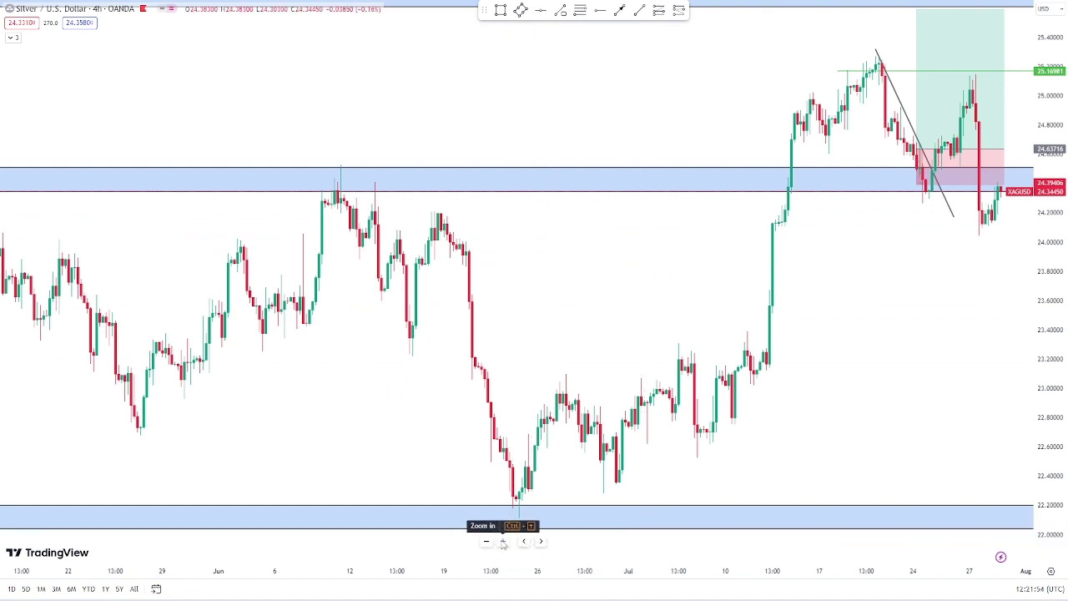
pyautogui.click(503, 541)
pyautogui.hscroll(3, 745, 367)
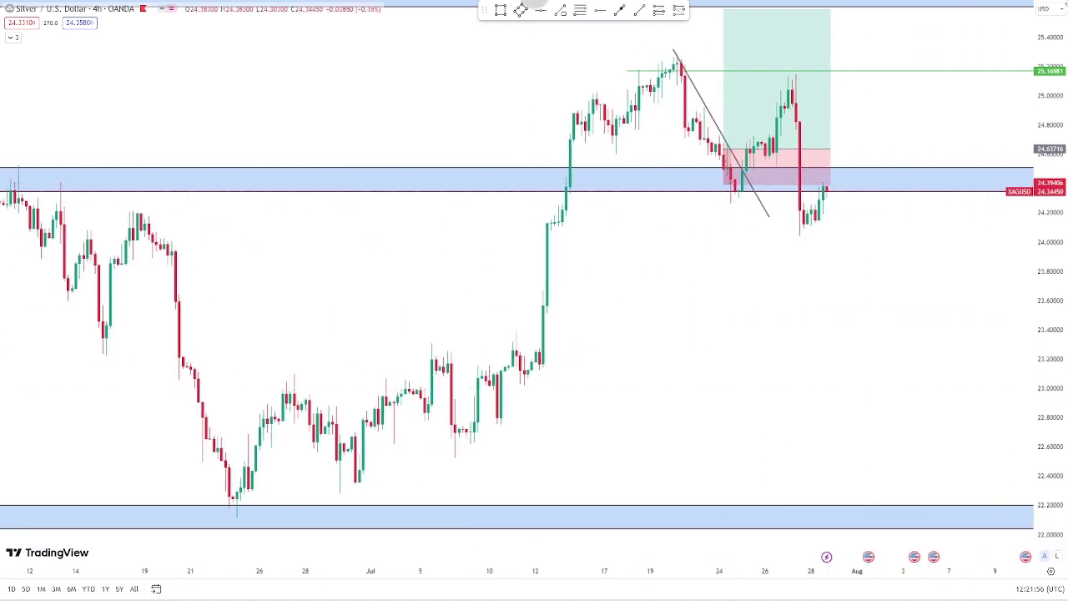
pyautogui.moveTo(1050, 244); pyautogui.dragTo(1049, 301)
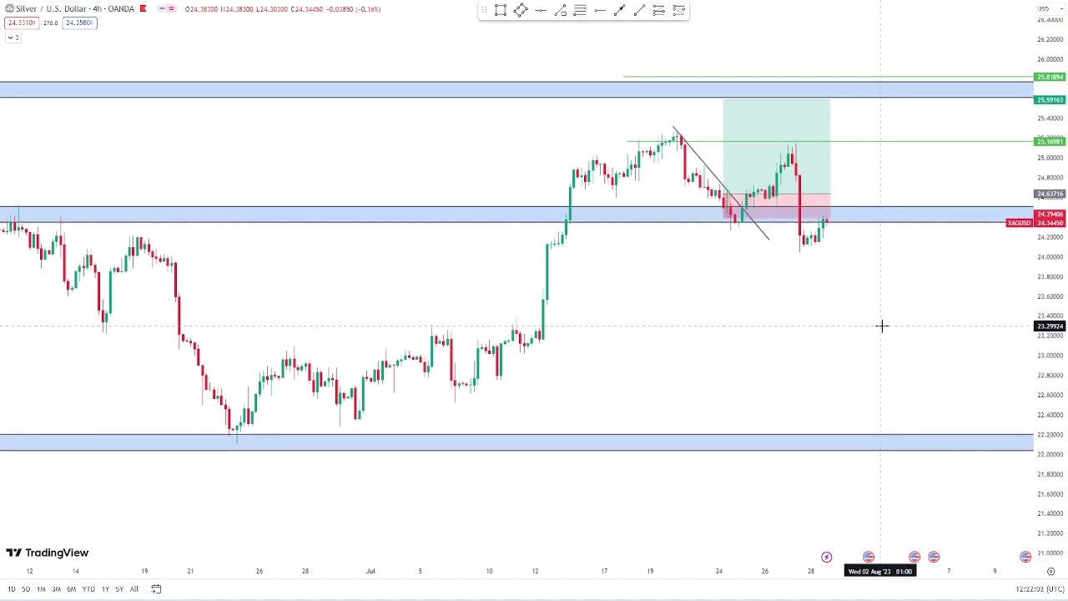
pyautogui.moveTo(1033, 244); pyautogui.dragTo(1033, 272)
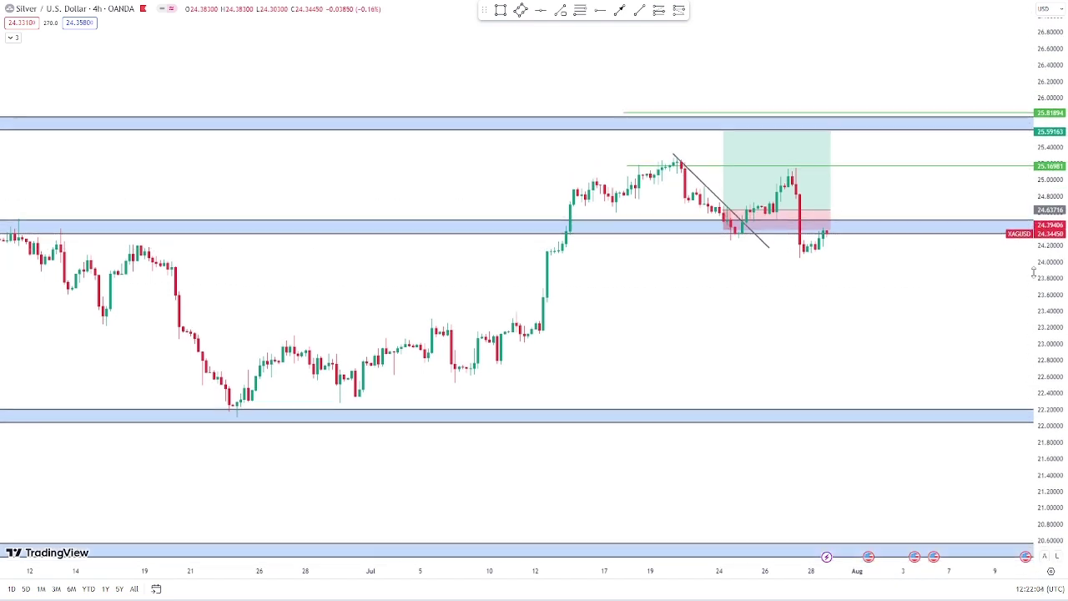